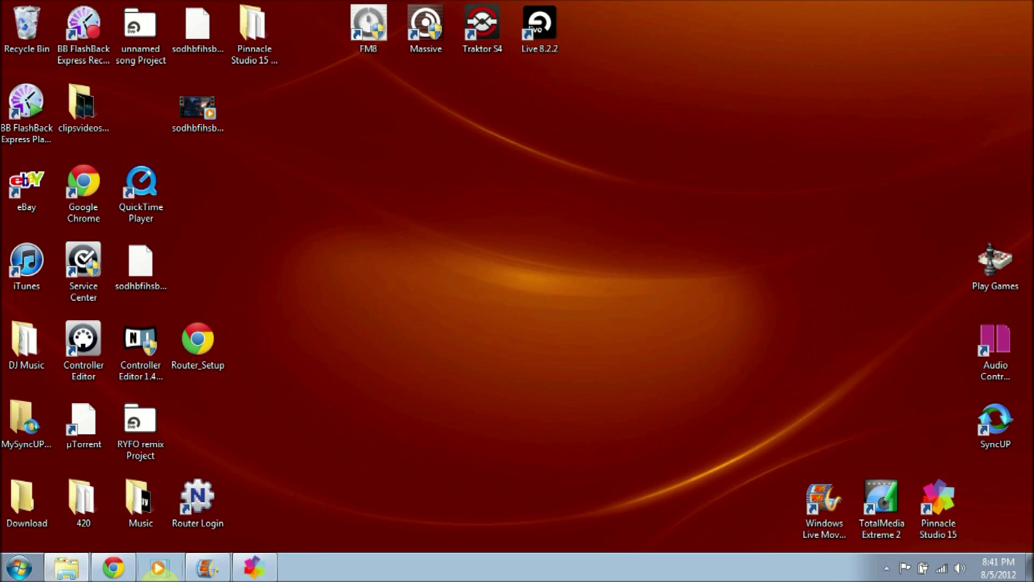
# Move the Pinnacle Studio 15 and Movie Maker shortcuts around, then group them beside TotalMedia Extreme 2
pyautogui.moveTo(779, 423)
pyautogui.mouseDown()
pyautogui.moveTo(814, 507)
pyautogui.moveTo(746, 415)
pyautogui.mouseUp()
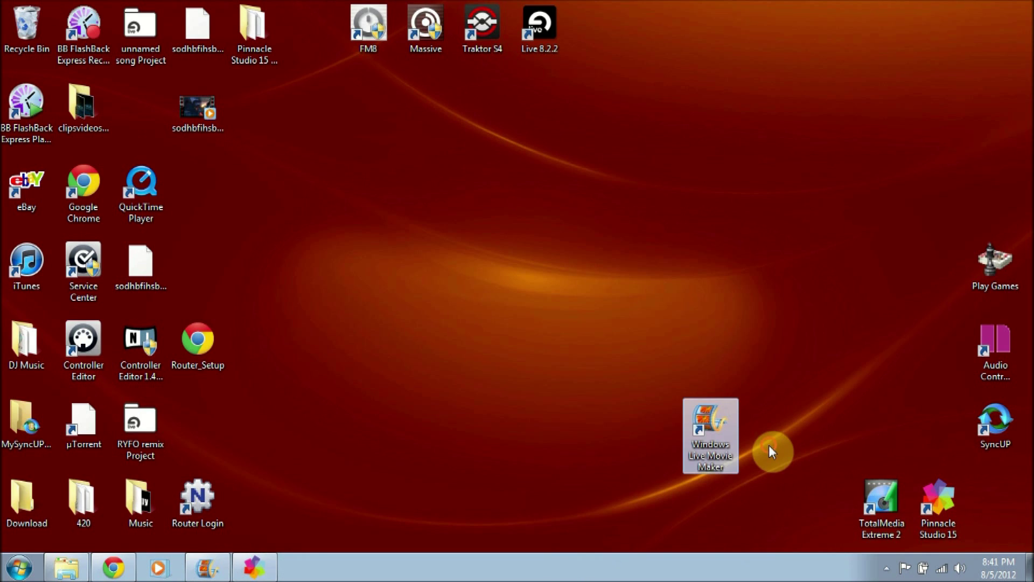
pyautogui.click(769, 449)
pyautogui.moveTo(940, 498); pyautogui.dragTo(886, 376)
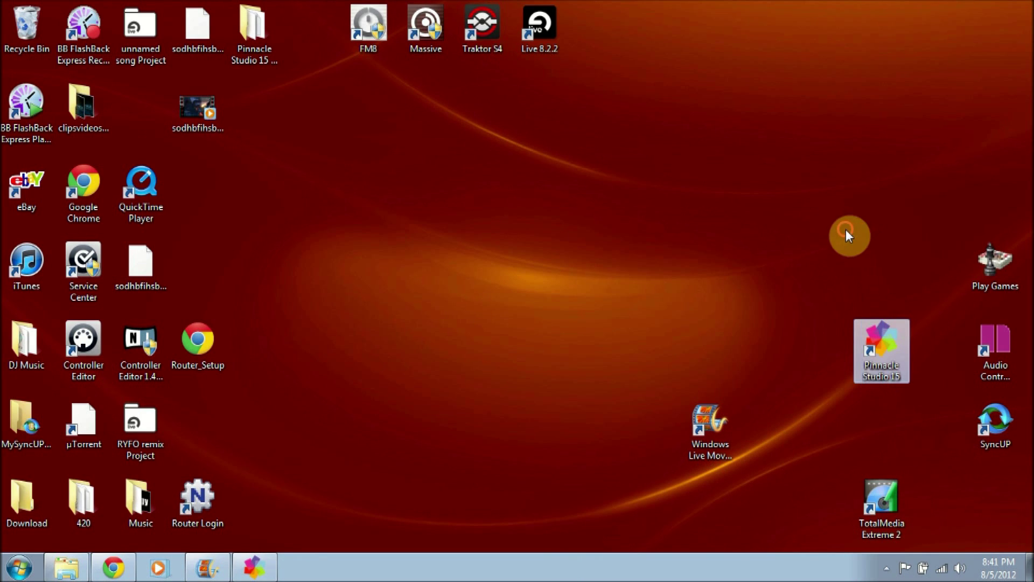
pyautogui.moveTo(843, 204); pyautogui.dragTo(943, 498)
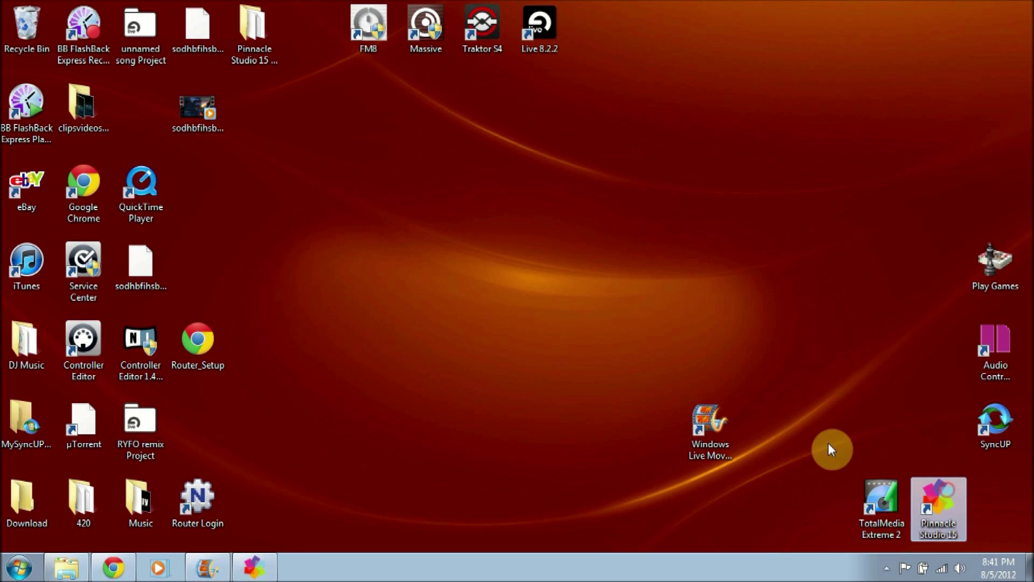
pyautogui.click(704, 430)
pyautogui.moveTo(706, 431); pyautogui.dragTo(797, 504)
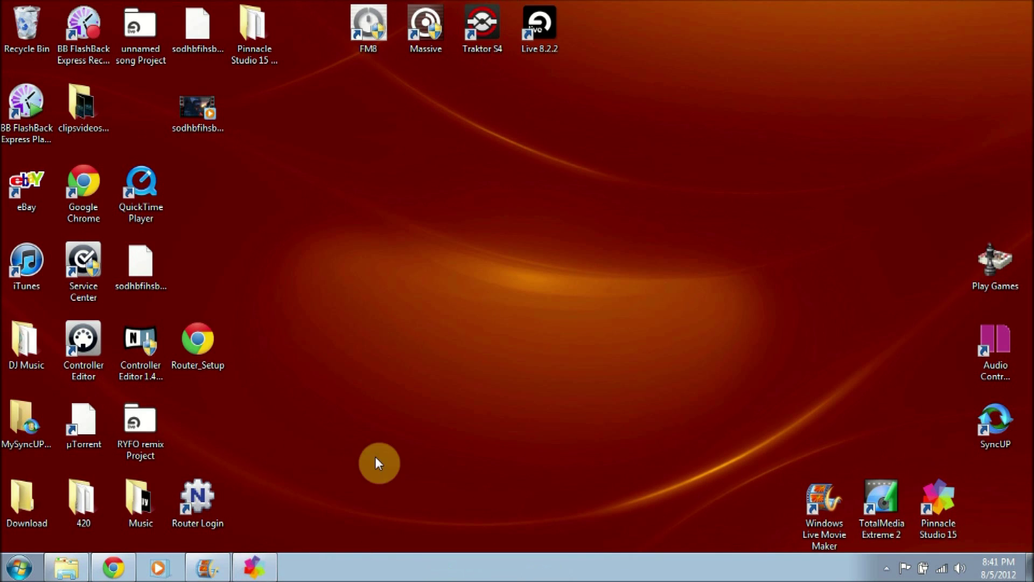
# Toggle between Movie Maker and Pinnacle, jump the Halo clip midway, then close Movie Maker without saving
pyautogui.click(221, 565)
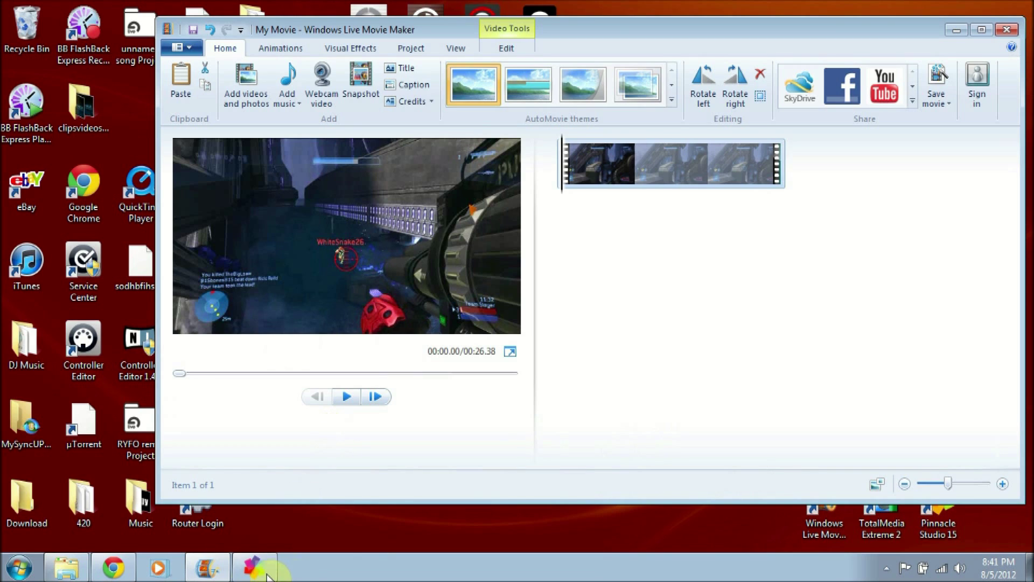
pyautogui.click(253, 569)
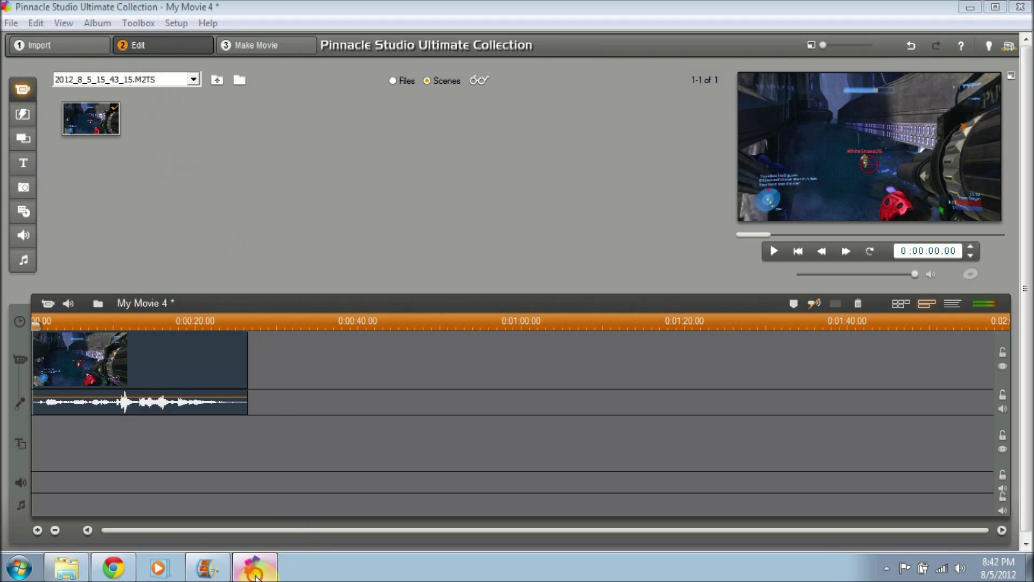
pyautogui.click(207, 571)
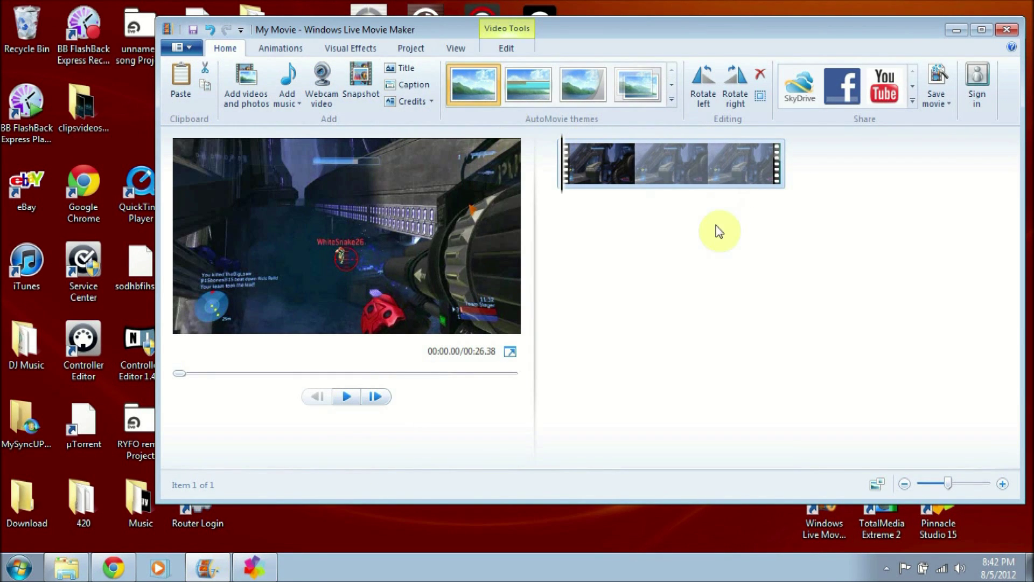
pyautogui.click(643, 172)
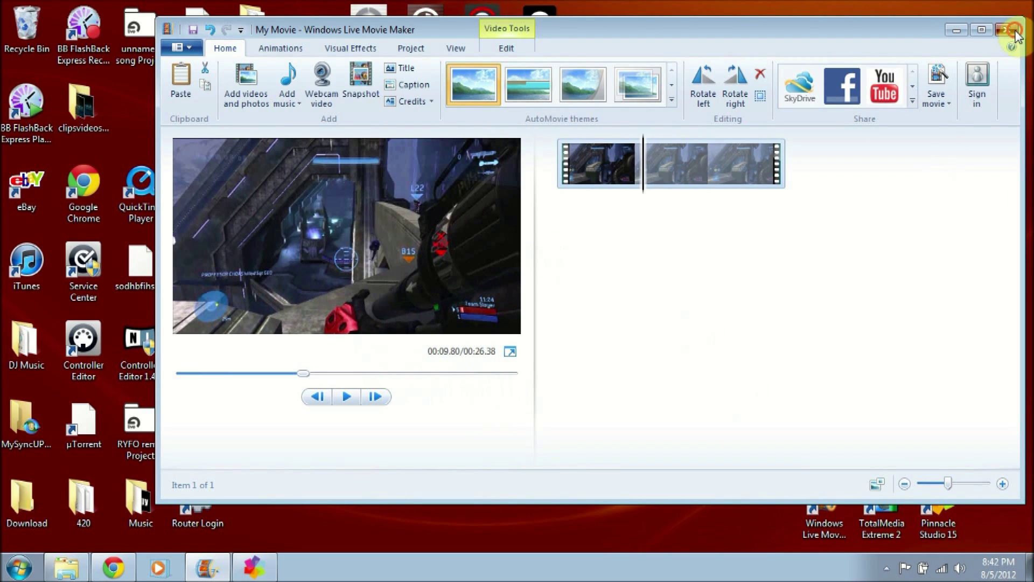
pyautogui.click(1015, 30)
pyautogui.click(644, 265)
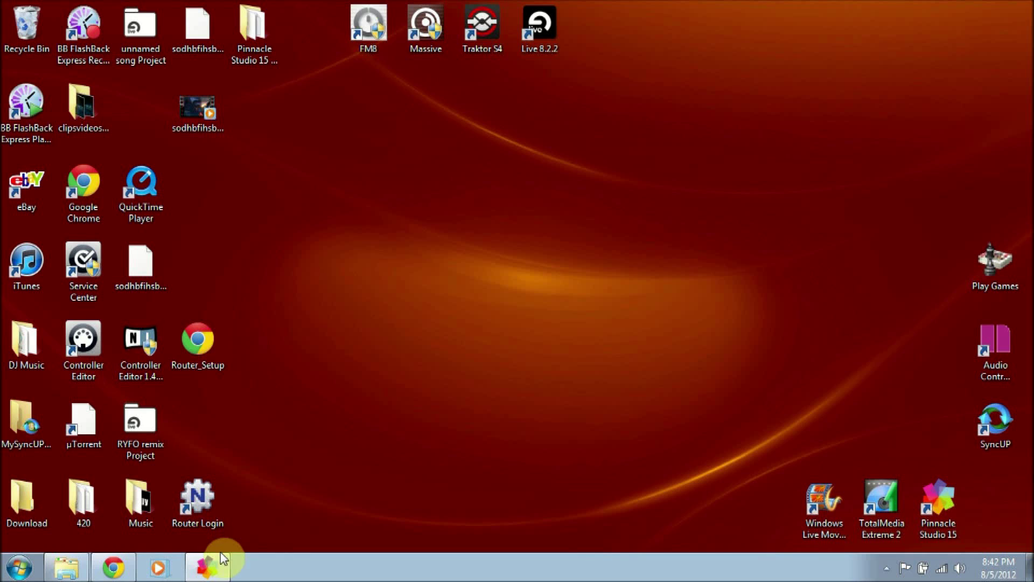
# Restore Pinnacle Studio and close Project Preferences without making changes
pyautogui.click(222, 558)
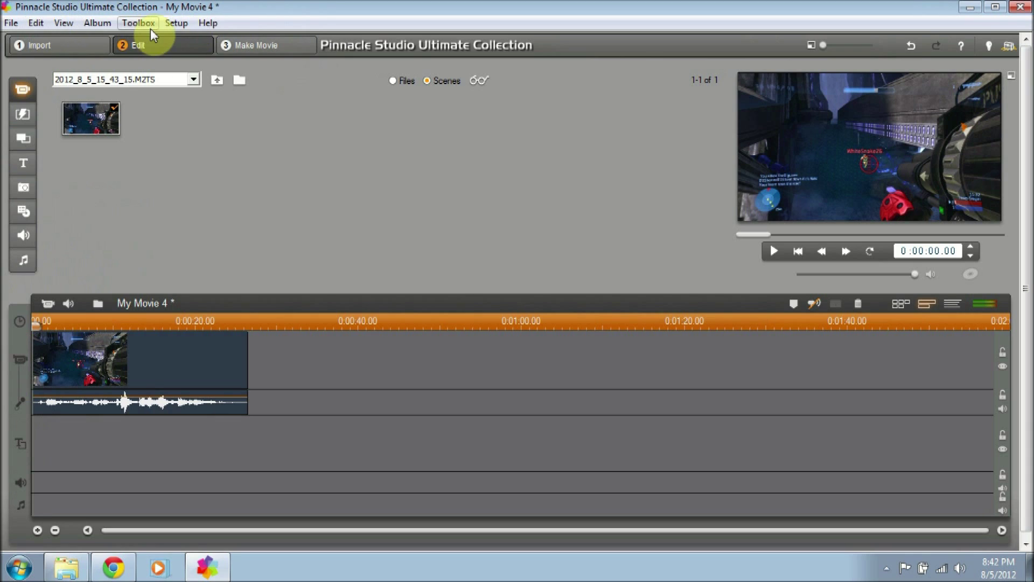
pyautogui.click(170, 24)
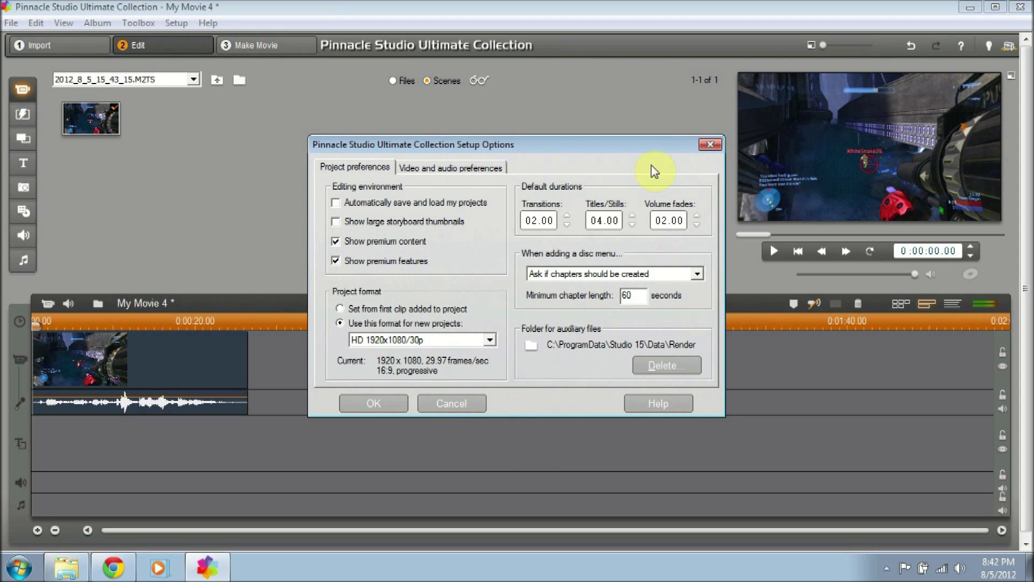
pyautogui.click(712, 145)
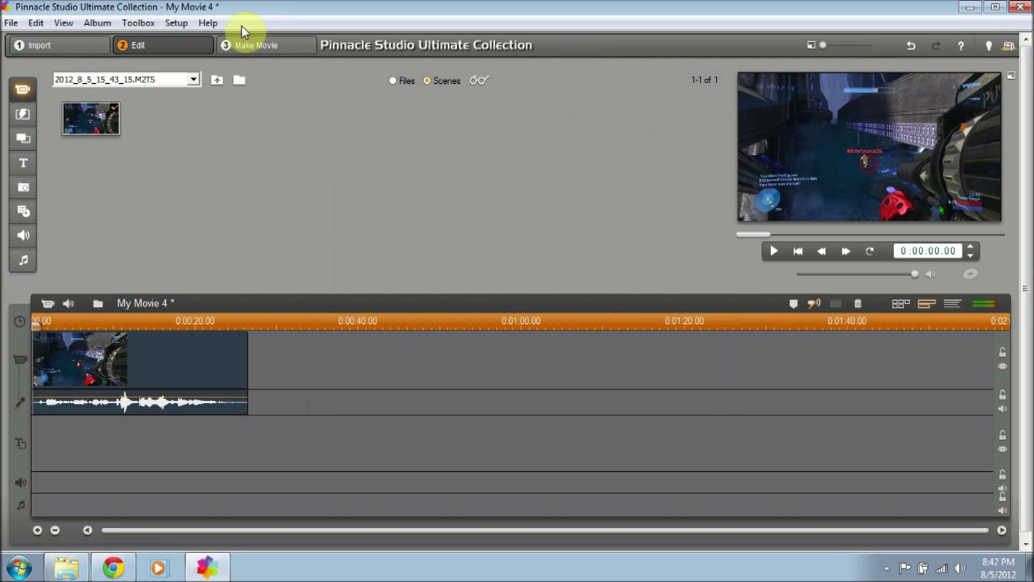
# Scrub the gameplay clip about fourteen seconds in and dismiss the Setup menu unused
pyautogui.moveTo(132, 321)
pyautogui.mouseDown()
pyautogui.moveTo(151, 340)
pyautogui.moveTo(243, 357)
pyautogui.moveTo(18, 349)
pyautogui.mouseUp()
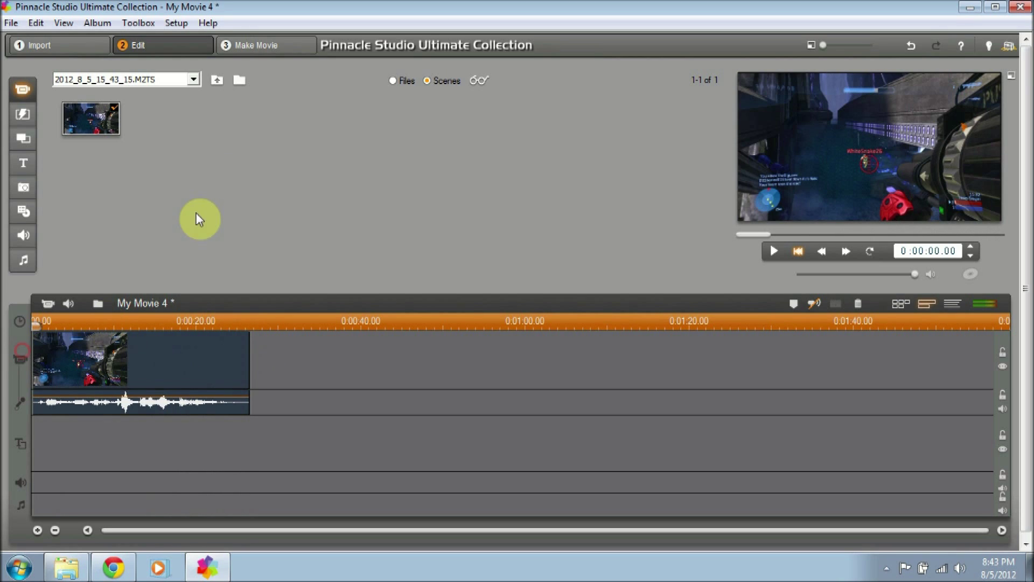
pyautogui.click(171, 26)
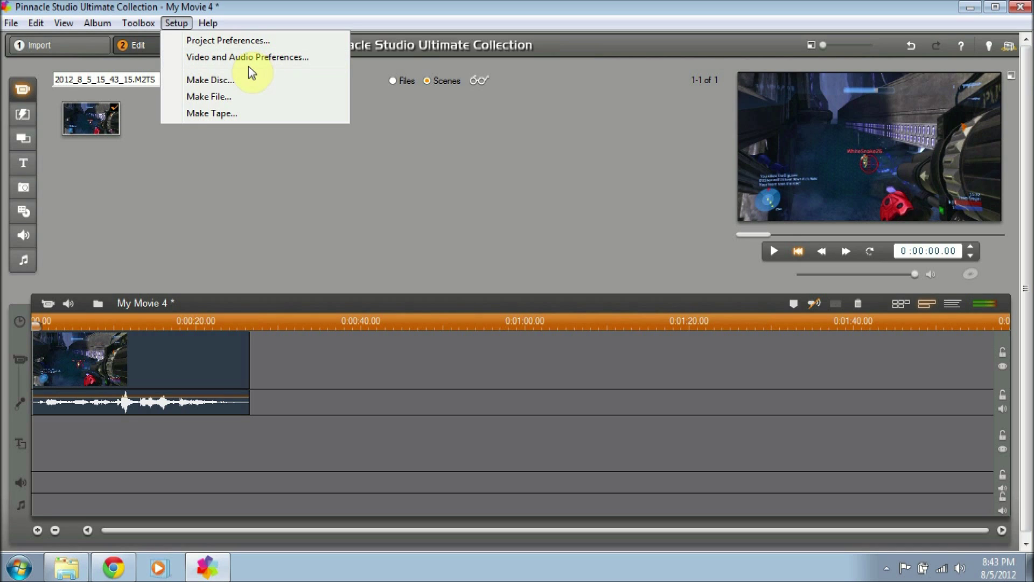
pyautogui.click(302, 155)
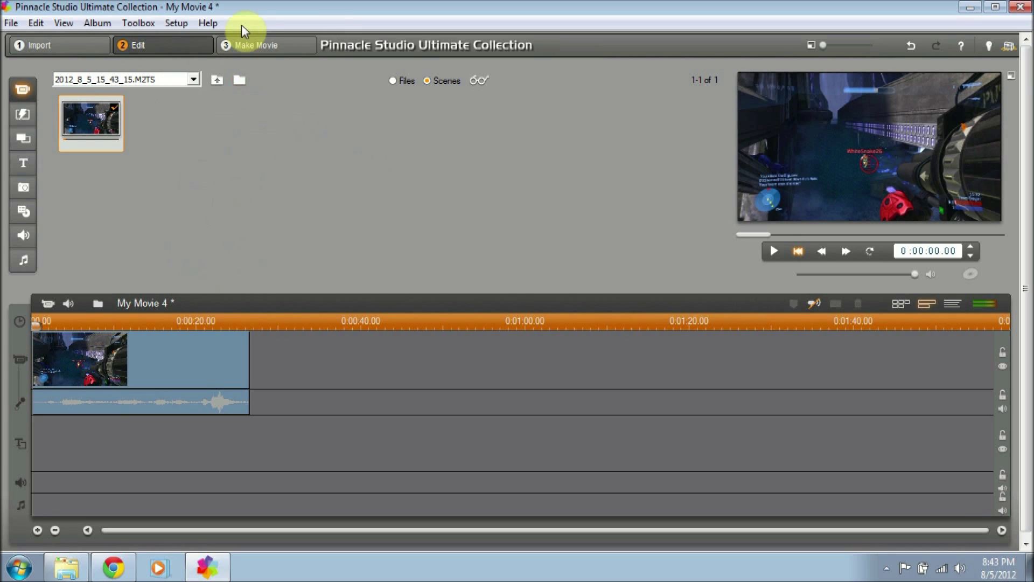
# In Make Movie settings, set video to HD 1080p, custom 59 fps, and 12000 Kbits/sec
pyautogui.click(254, 34)
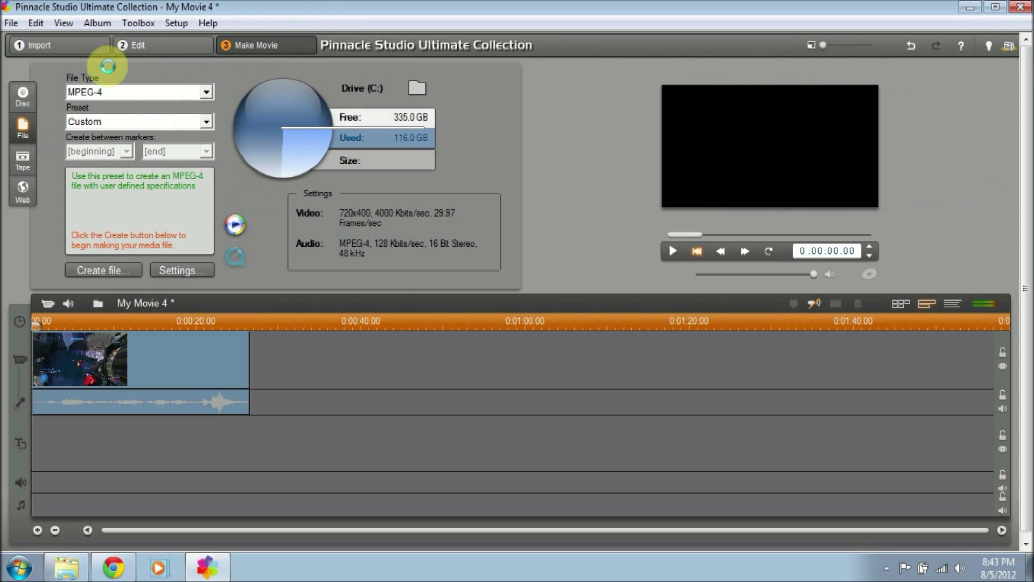
pyautogui.click(134, 147)
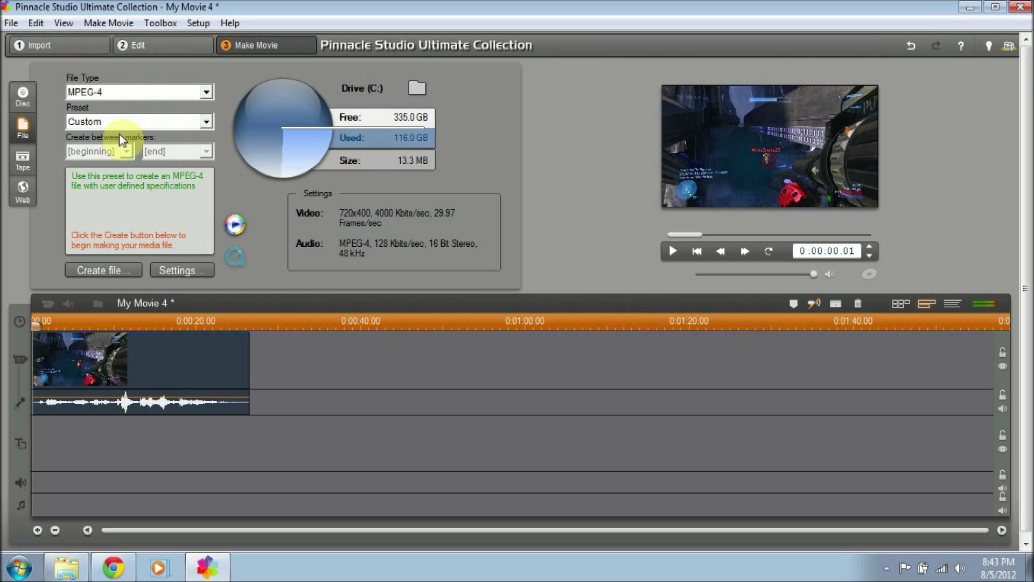
pyautogui.click(191, 271)
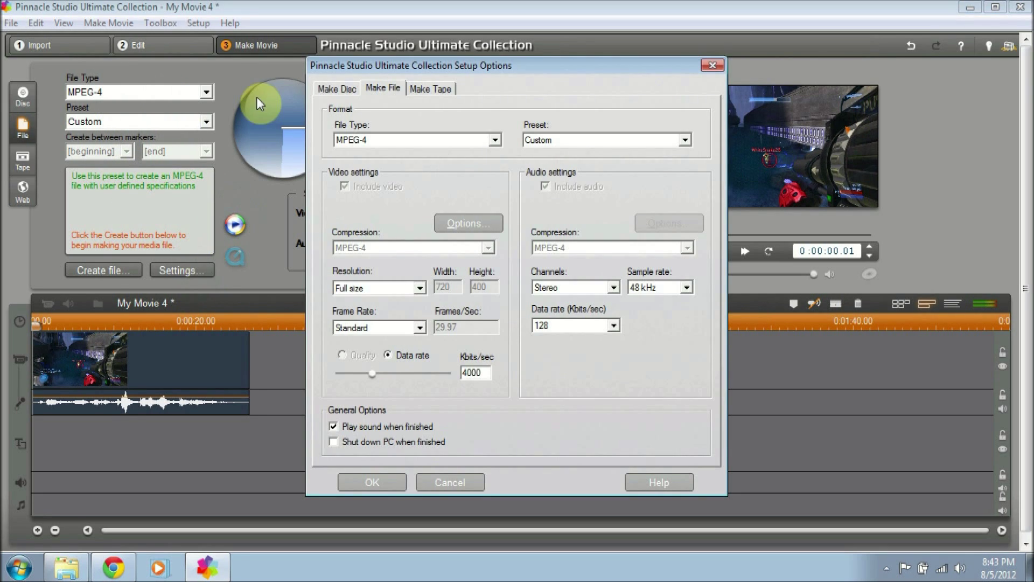
pyautogui.click(397, 290)
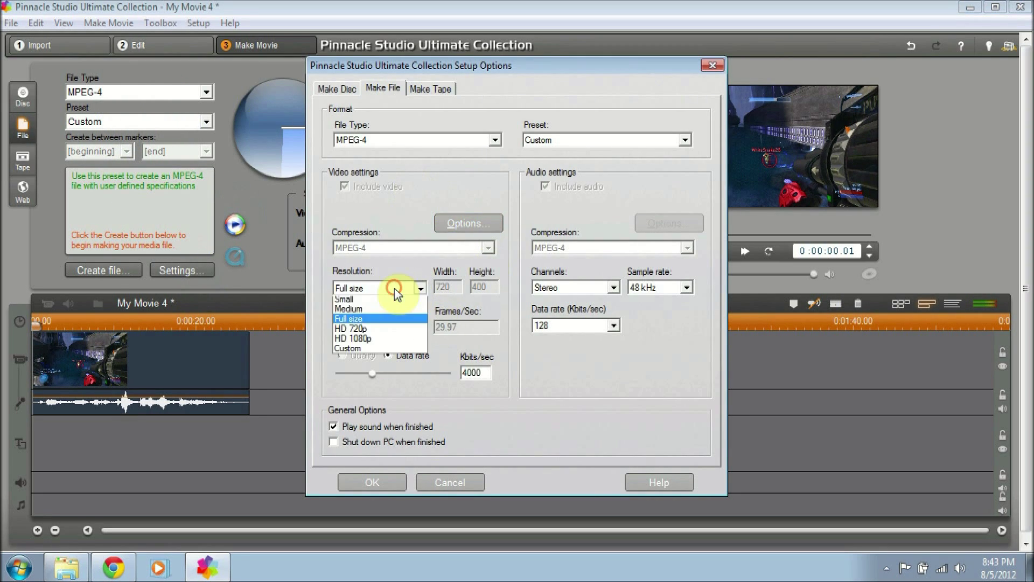
pyautogui.click(370, 342)
pyautogui.click(393, 327)
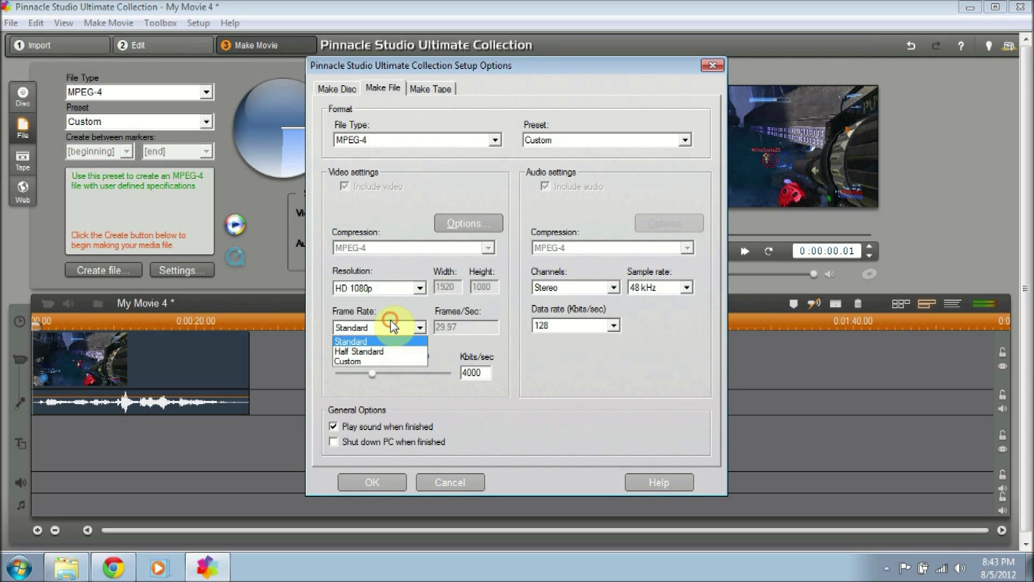
pyautogui.click(372, 360)
pyautogui.click(488, 327)
pyautogui.write('59')
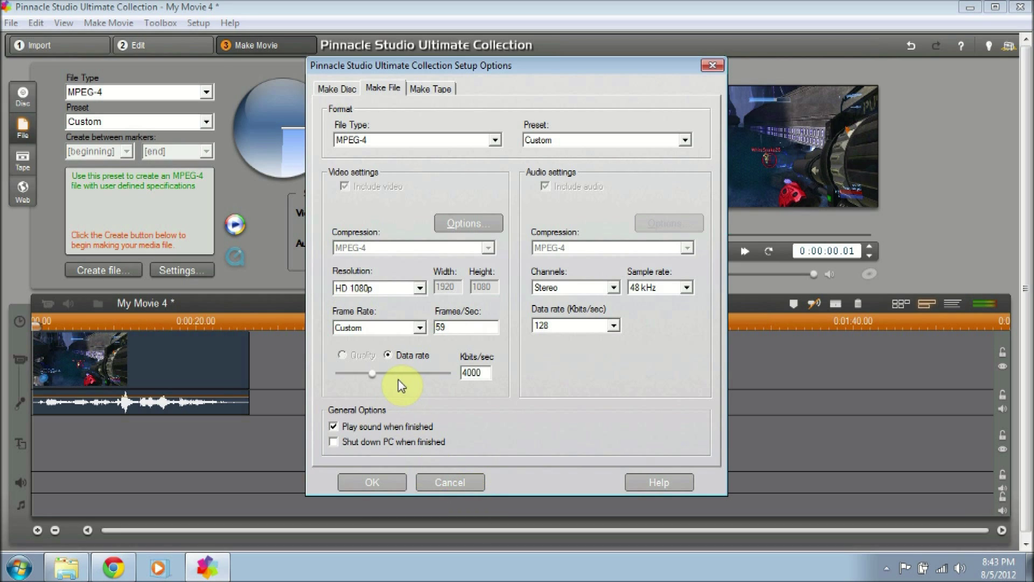
pyautogui.moveTo(395, 373); pyautogui.dragTo(466, 379)
# Set the audio data rate to 192 Kbits/sec
pyautogui.click(592, 324)
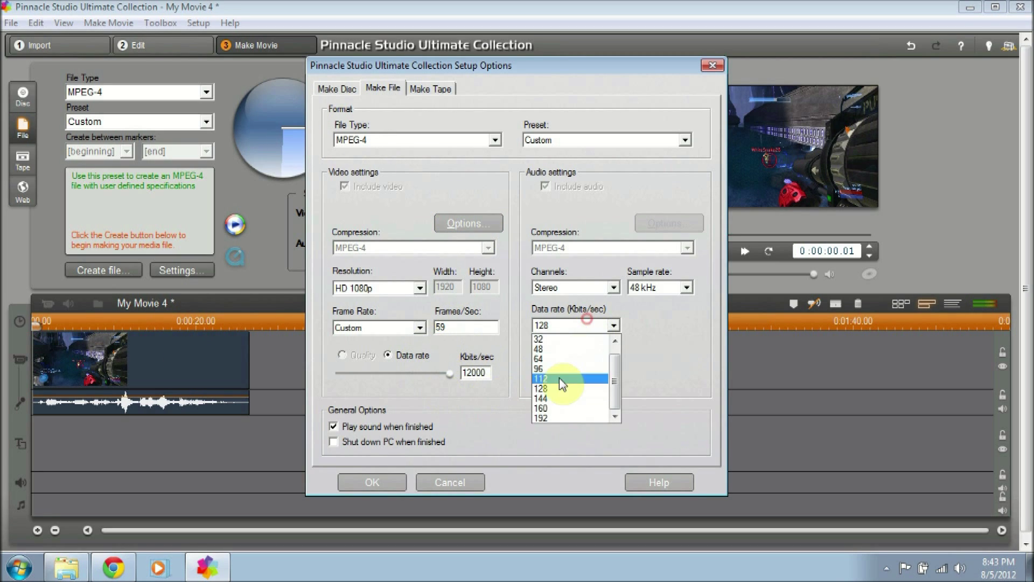
pyautogui.click(565, 410)
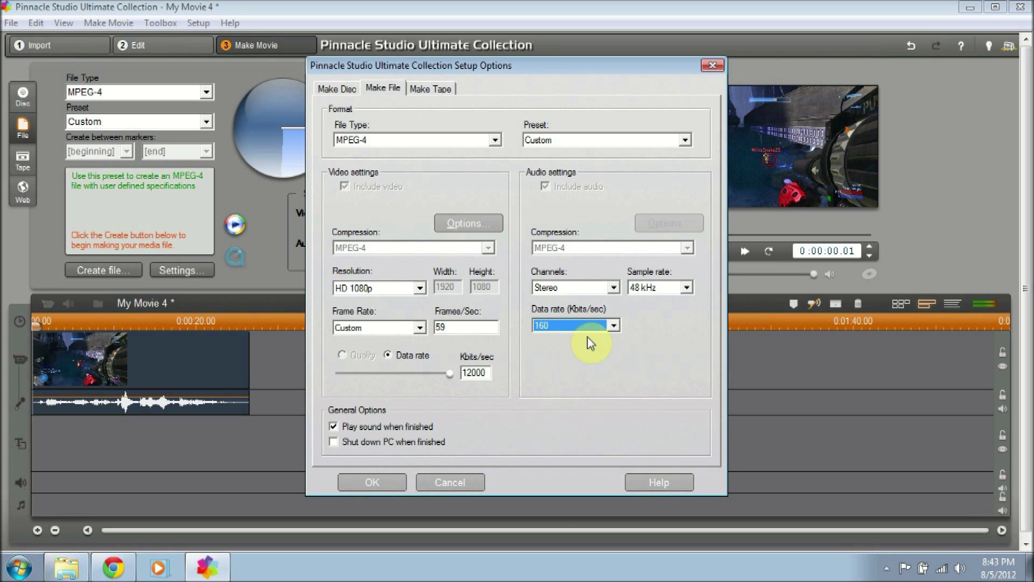
pyautogui.click(597, 326)
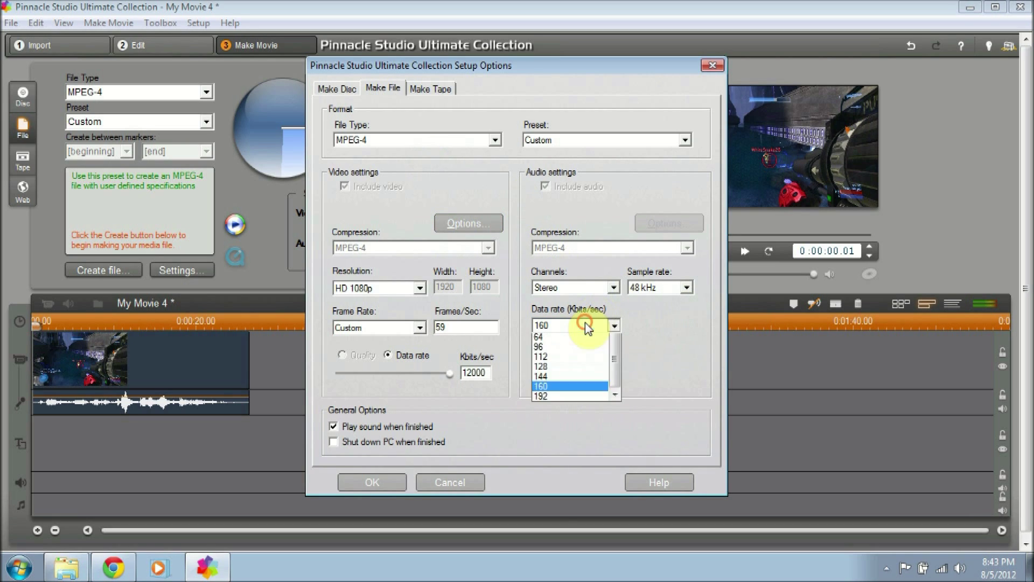
pyautogui.click(559, 415)
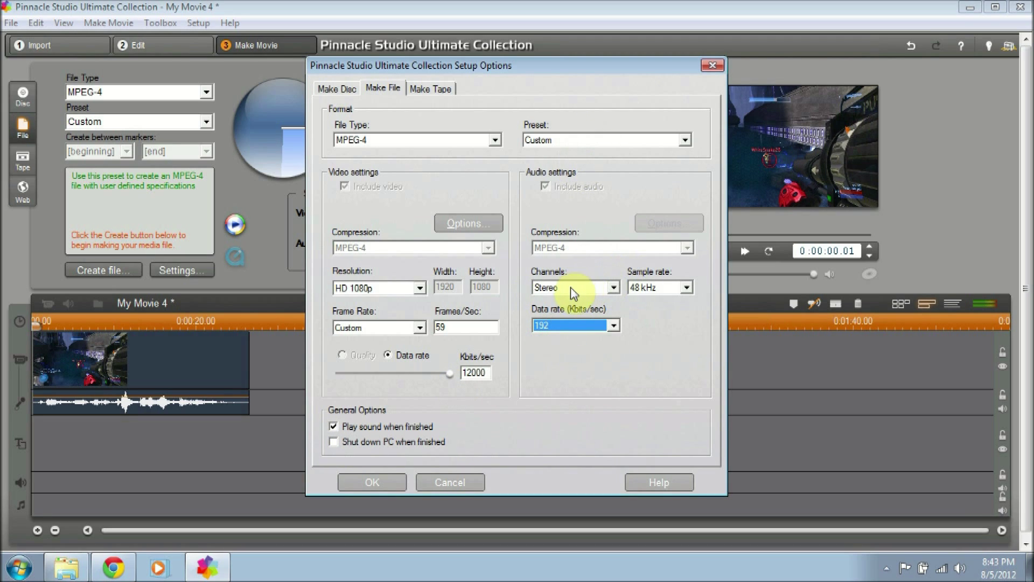
# Confirm the settings and render the movie as an MPEG-4 file named WORK
pyautogui.click(371, 482)
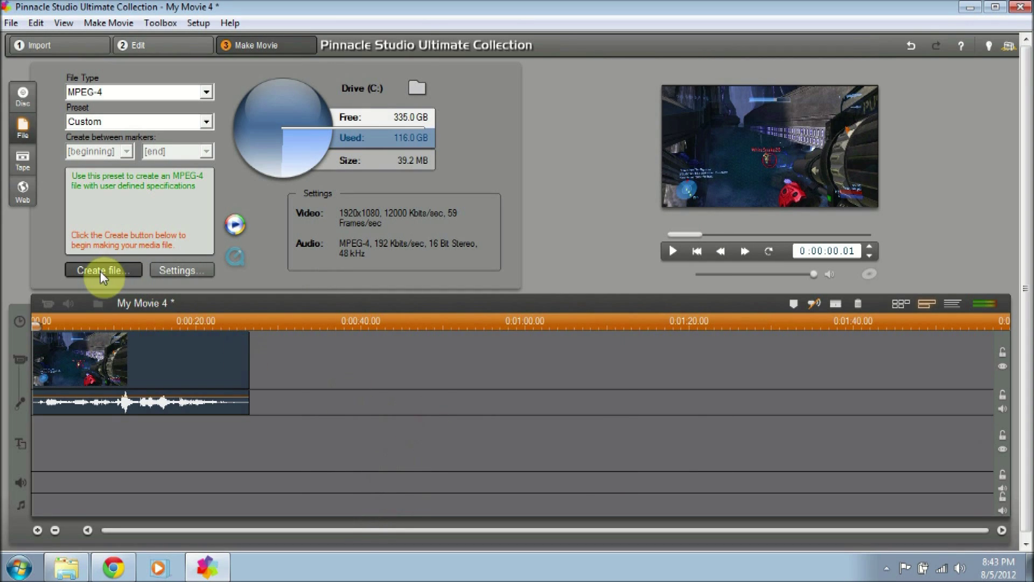
pyautogui.click(108, 275)
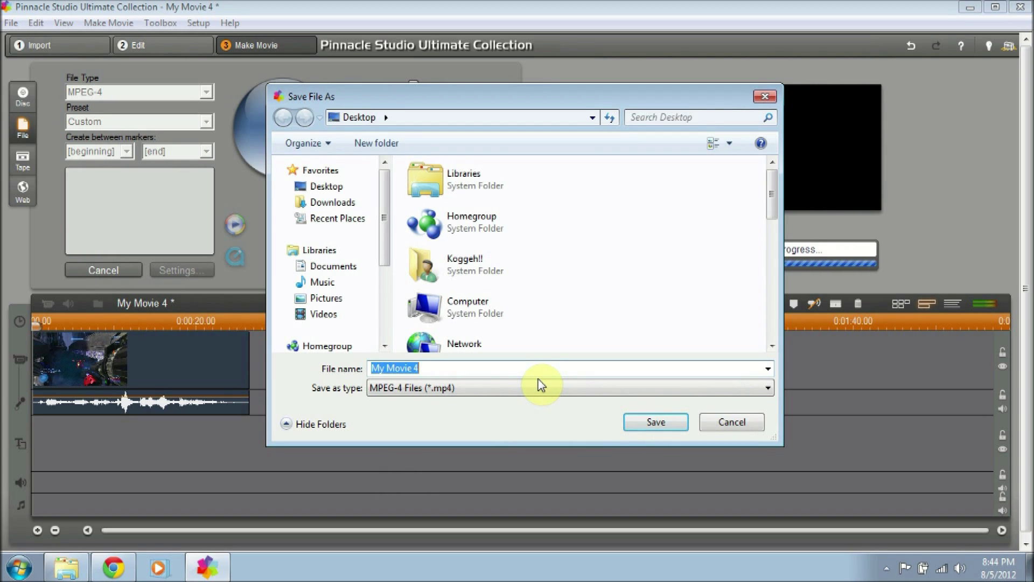
pyautogui.write('WORK')
pyautogui.press('Return')
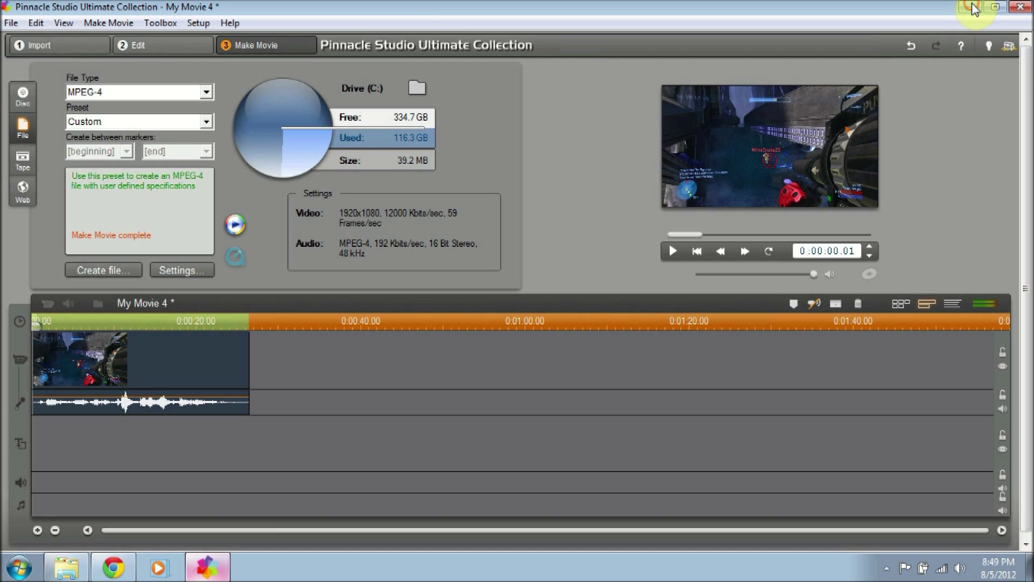
# Minimize Pinnacle and play the exported WORK video full screen from the desktop
pyautogui.click(972, 7)
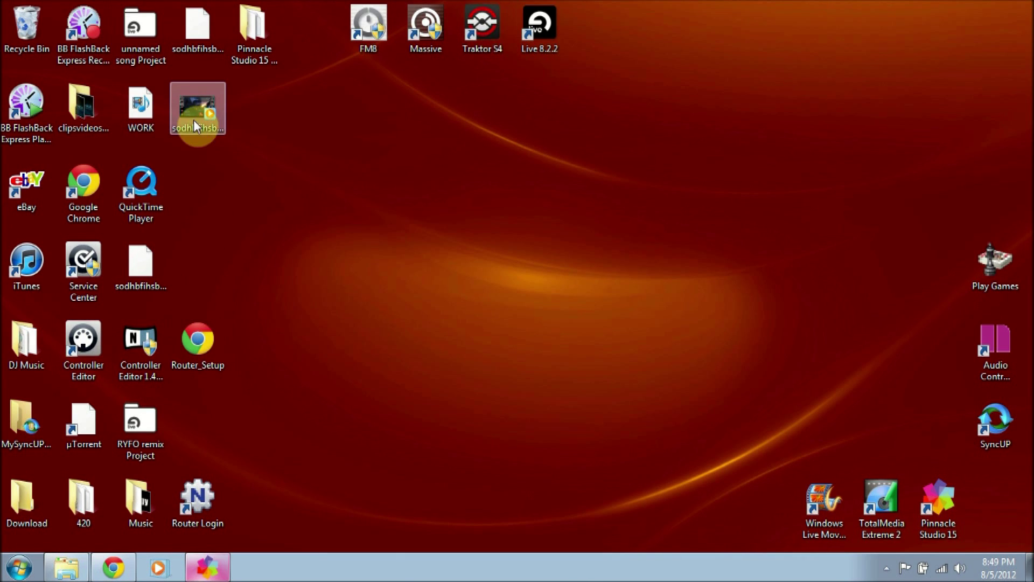
pyautogui.doubleClick(142, 108)
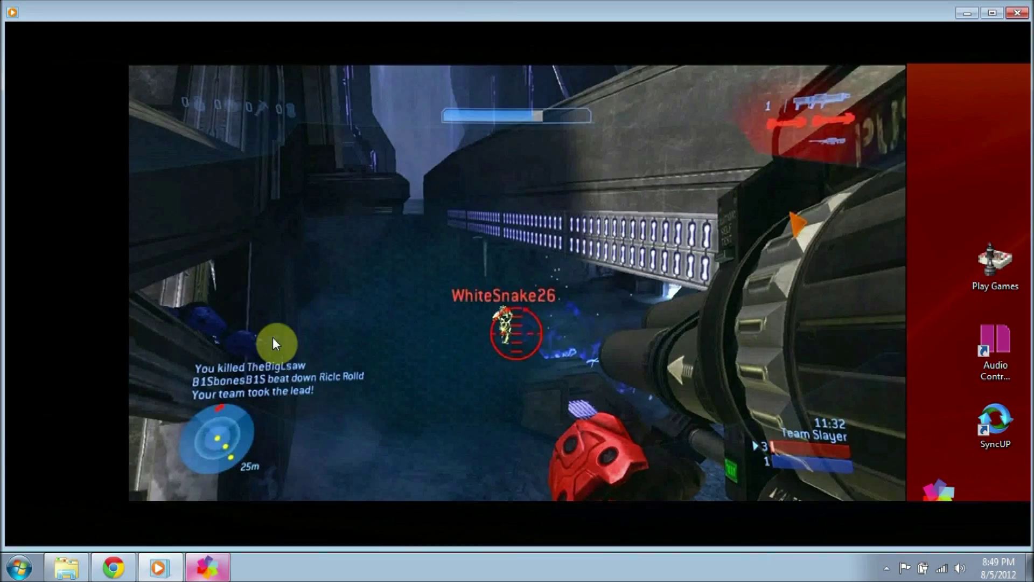
pyautogui.doubleClick(649, 361)
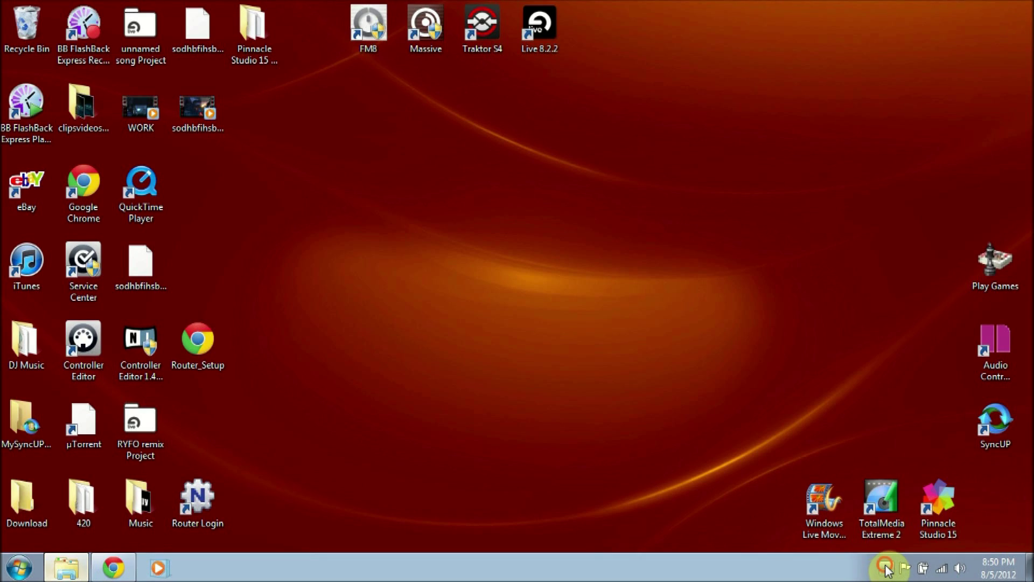
pyautogui.click(886, 568)
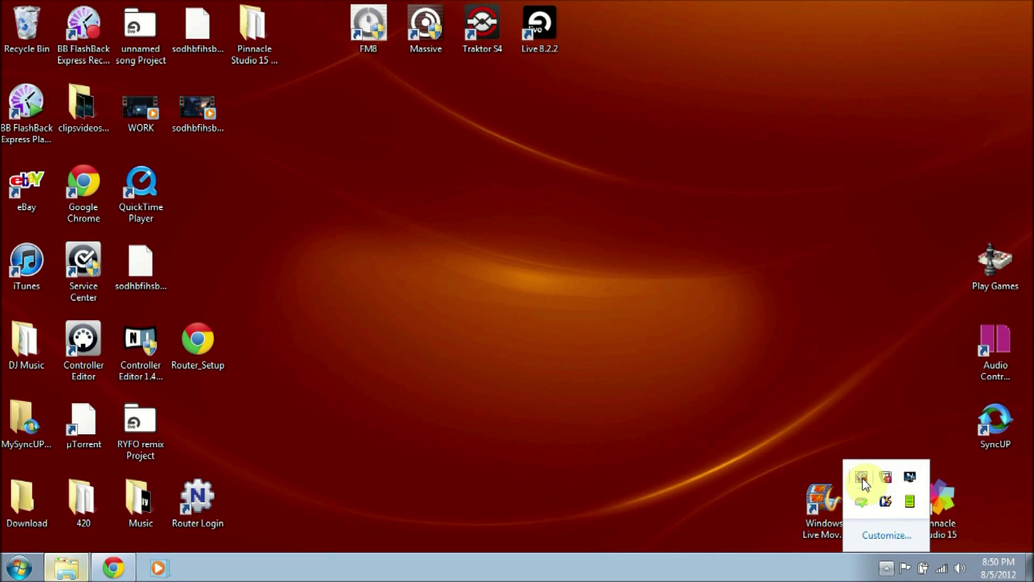